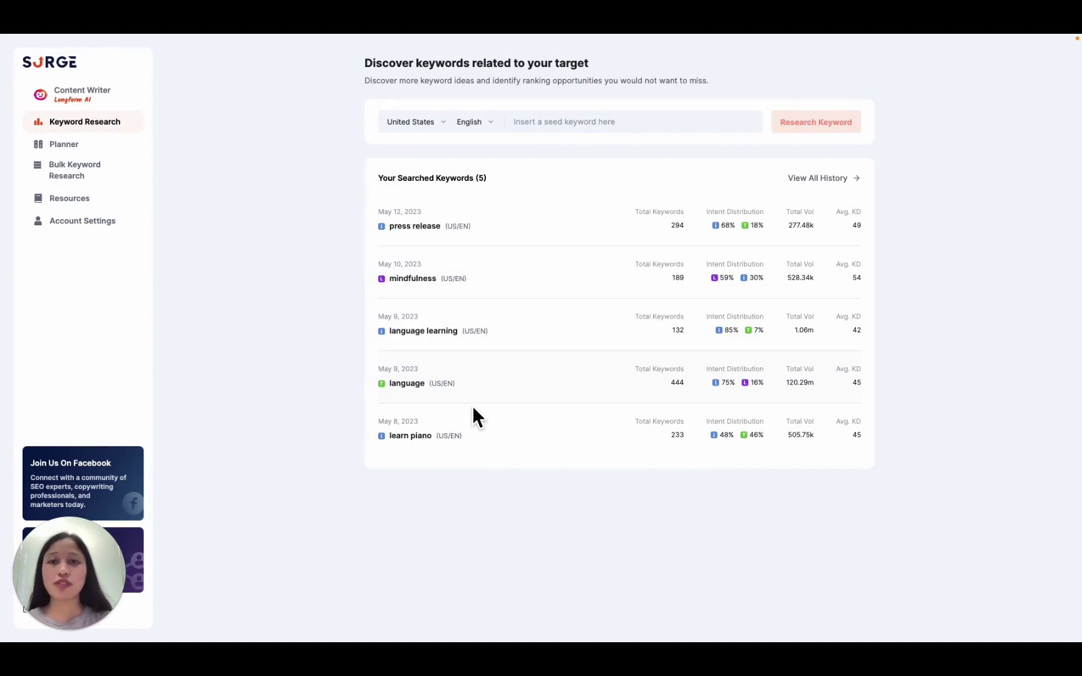
- Research the seed keyword 'emotional intelligence' in US English to get its 124 related keywords
{"action": "left_click", "coordinate": [601, 125]}
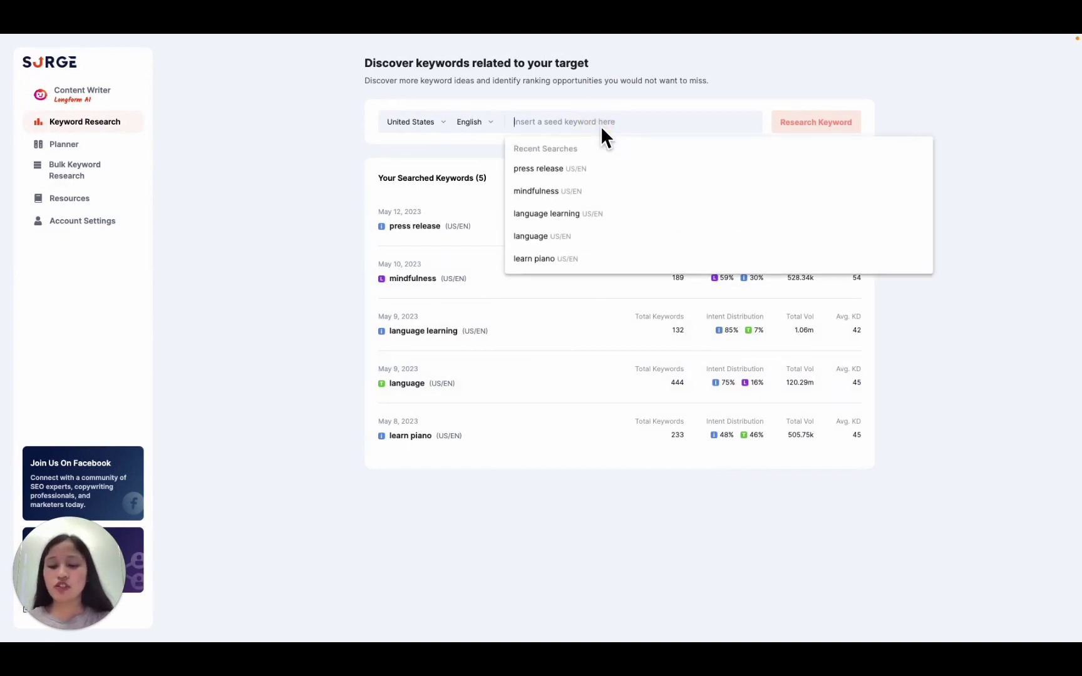
{"action": "type", "text": "emotional intelligence"}
{"action": "left_click", "coordinate": [794, 137]}
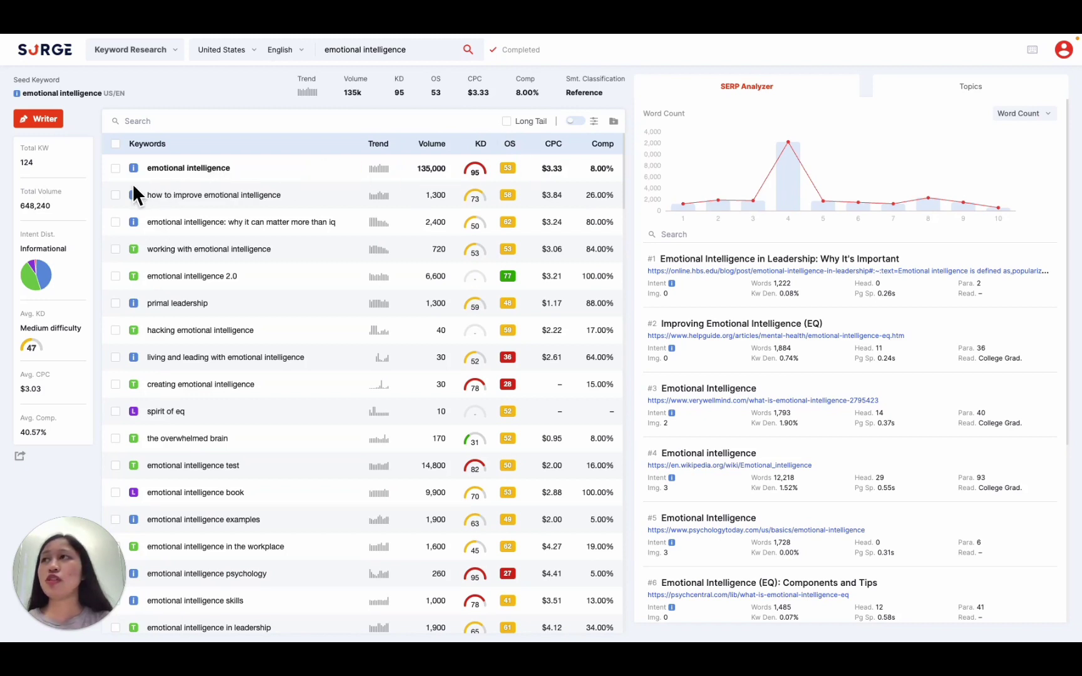
- Select five keywords, including emotional intelligence, how to improve emotional intelligence and primal leadership
{"action": "left_click", "coordinate": [115, 168]}
{"action": "left_click", "coordinate": [115, 195]}
{"action": "left_click", "coordinate": [115, 221]}
{"action": "left_click", "coordinate": [115, 303]}
{"action": "left_click", "coordinate": [116, 357]}
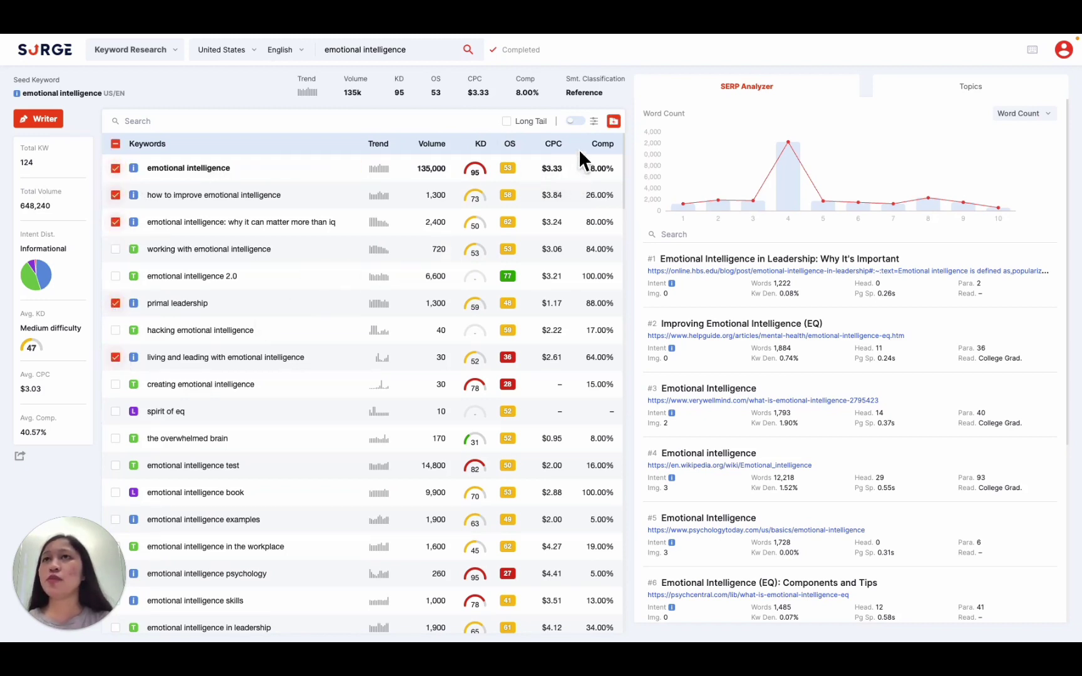
- Add the selected keywords to the Emotional Intelligence project and go to its Keyword Mapper
{"action": "left_click", "coordinate": [615, 120]}
{"action": "left_click", "coordinate": [543, 350]}
{"action": "left_click", "coordinate": [550, 348]}
{"action": "left_click", "coordinate": [553, 390]}
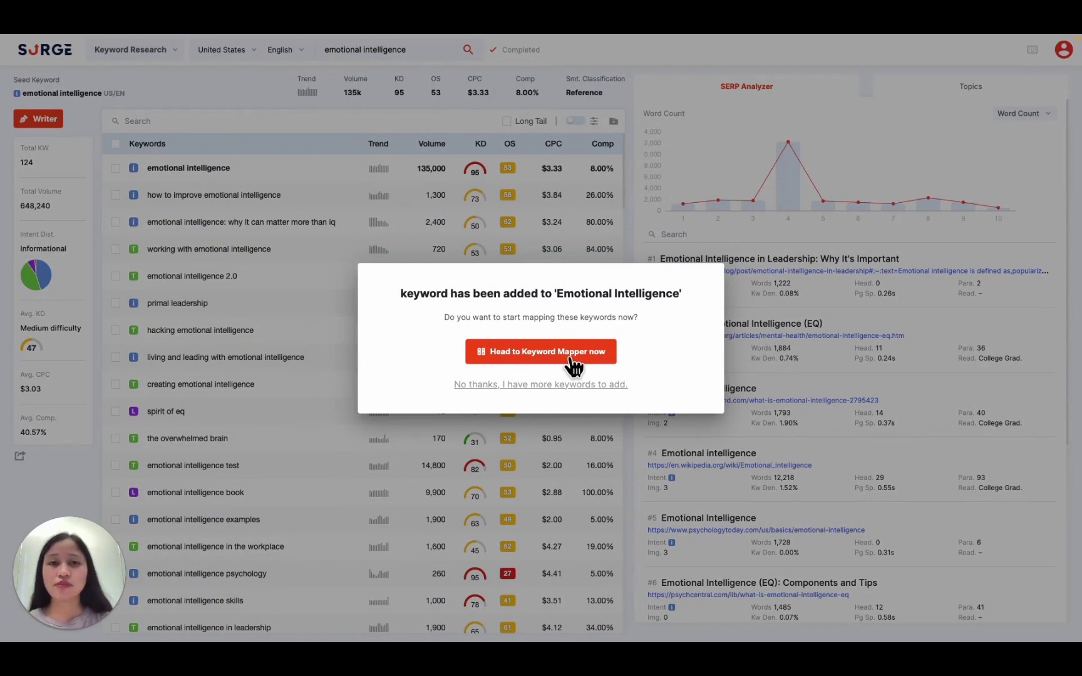
{"action": "left_click", "coordinate": [571, 359]}
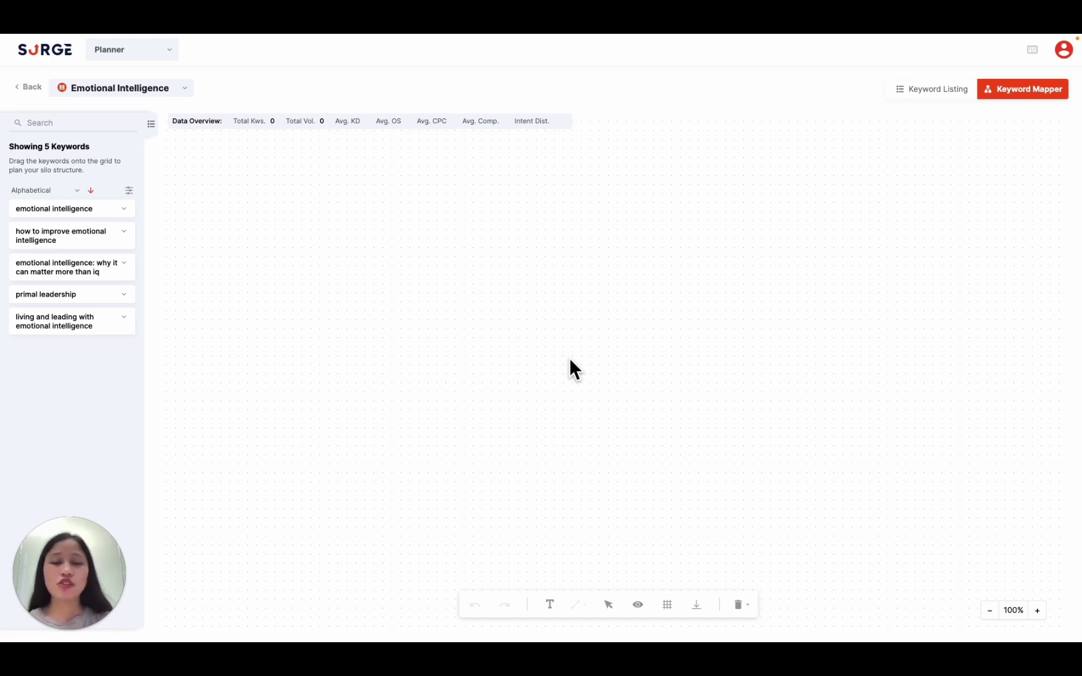
- Place emotional intelligence and its two subtopic keywords on the silo grid
{"action": "left_click_drag", "start_coordinate": [74, 209], "coordinate": [392, 167]}
{"action": "left_click_drag", "start_coordinate": [87, 251], "coordinate": [280, 268]}
{"action": "left_click_drag", "start_coordinate": [66, 268], "coordinate": [508, 255]}
- Link emotional intelligence to both subtopics and label the left link 'internal link'
{"action": "left_click_drag", "start_coordinate": [398, 202], "coordinate": [283, 238]}
{"action": "left_click_drag", "start_coordinate": [398, 202], "coordinate": [527, 237]}
{"action": "double_click", "coordinate": [339, 220]}
{"action": "type", "text": "internal link"}
{"action": "key", "text": "Return"}
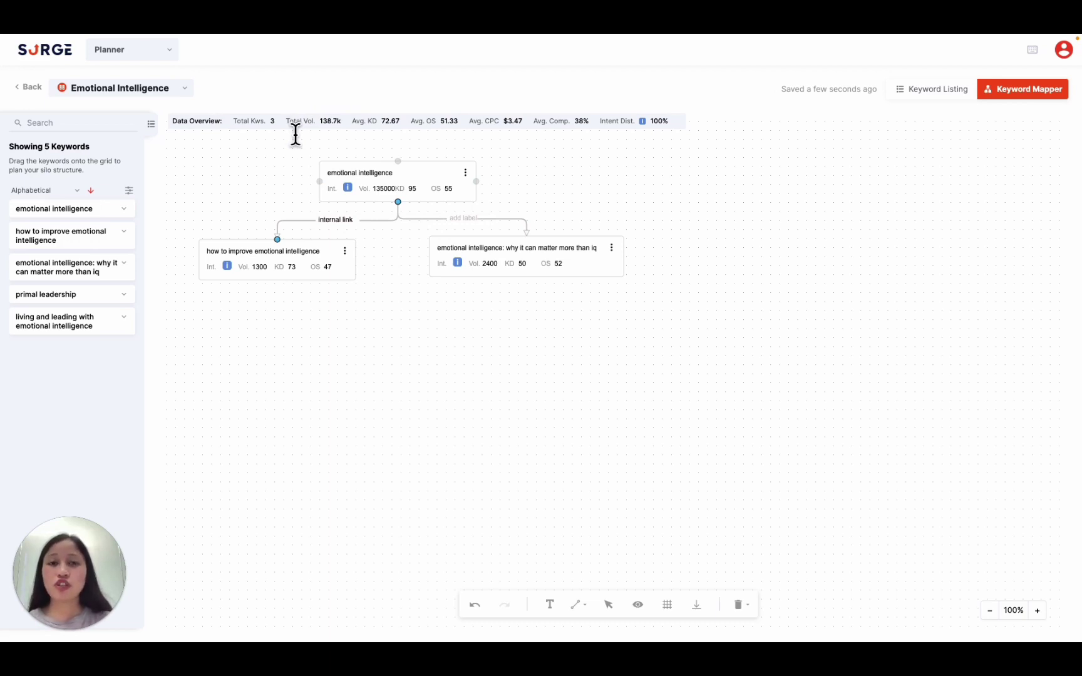
- Start an emotional intelligence article from the map node and generate its AI outline
{"action": "left_click", "coordinate": [466, 173]}
{"action": "left_click", "coordinate": [496, 178]}
{"action": "left_click", "coordinate": [531, 343]}
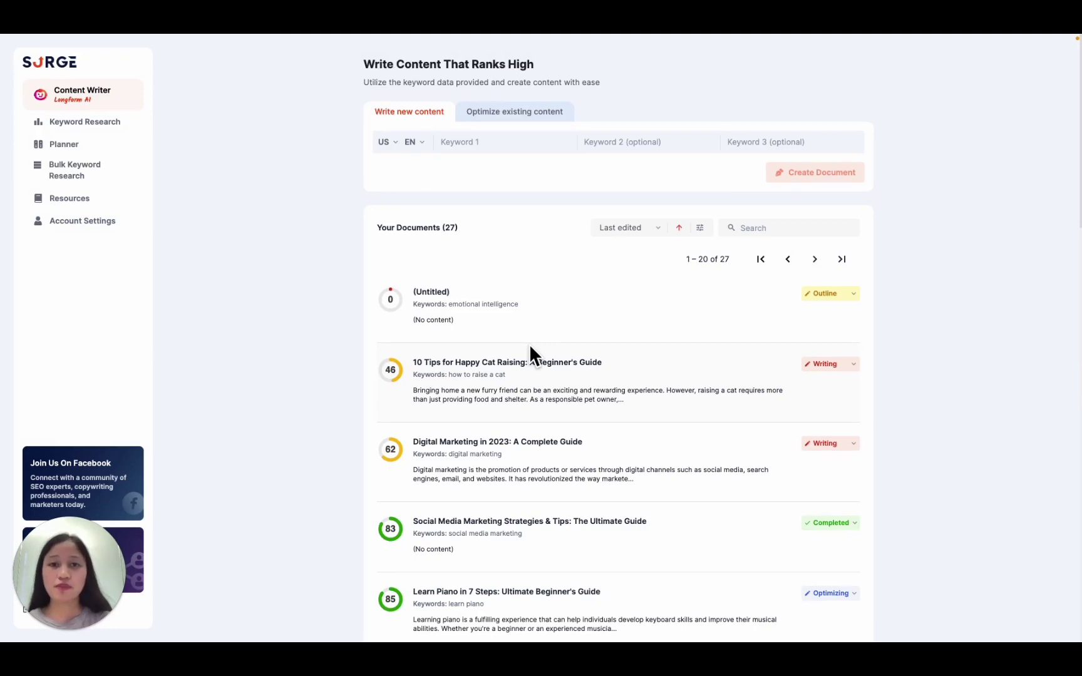
{"action": "left_click", "coordinate": [612, 313]}
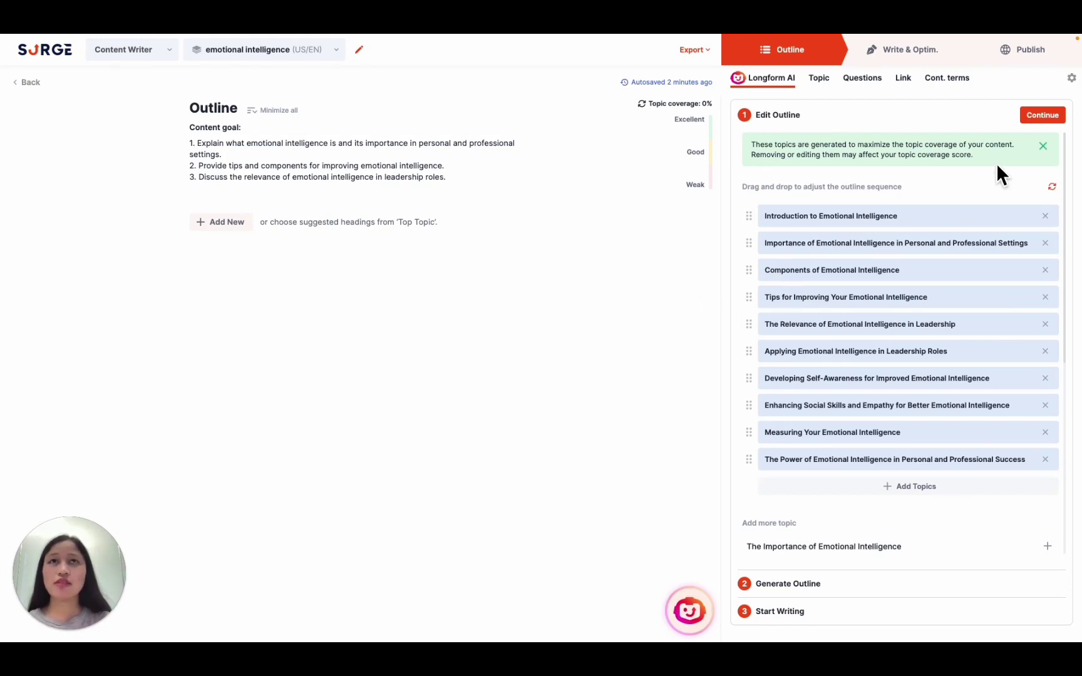
{"action": "left_click", "coordinate": [1042, 116]}
{"action": "left_click", "coordinate": [1045, 140]}
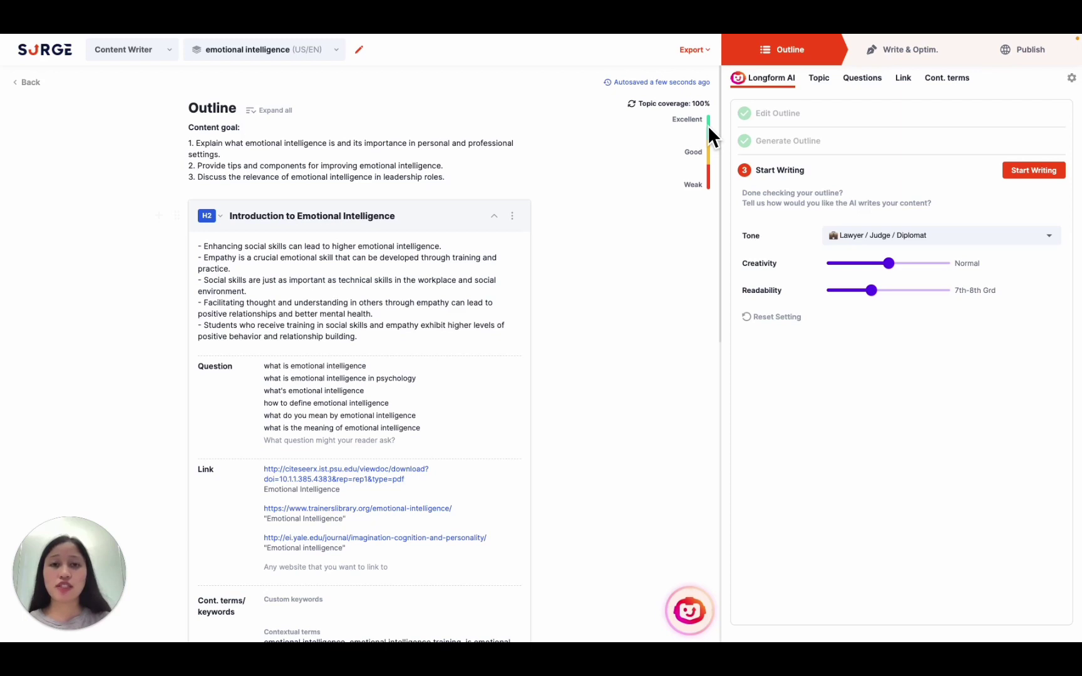
- Have Longform AI write the full article, then review its SEO score of 64 and suggestions
{"action": "left_click", "coordinate": [1022, 173]}
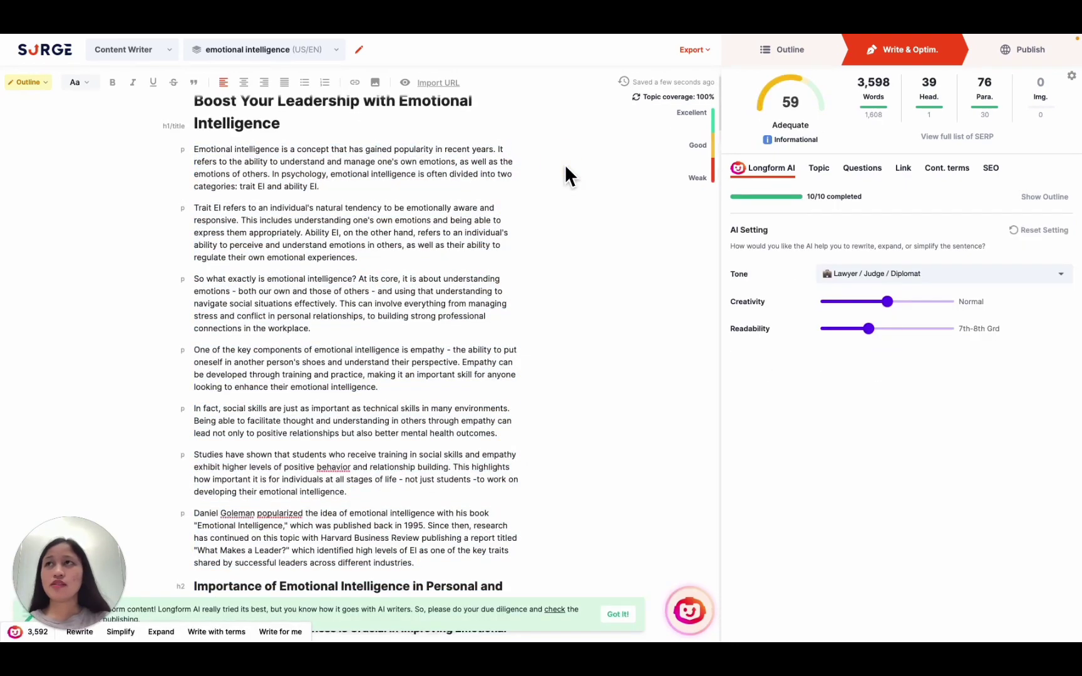
{"action": "scroll", "coordinate": [571, 181], "scroll_direction": "up", "scroll_amount": 1}
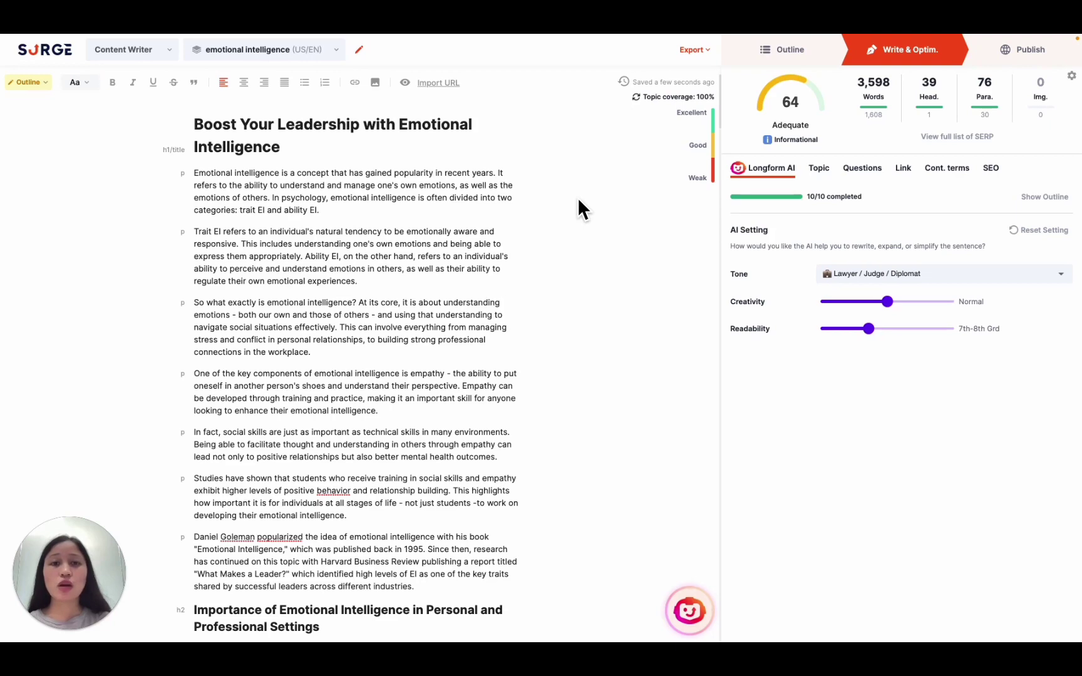
{"action": "left_click", "coordinate": [995, 174]}
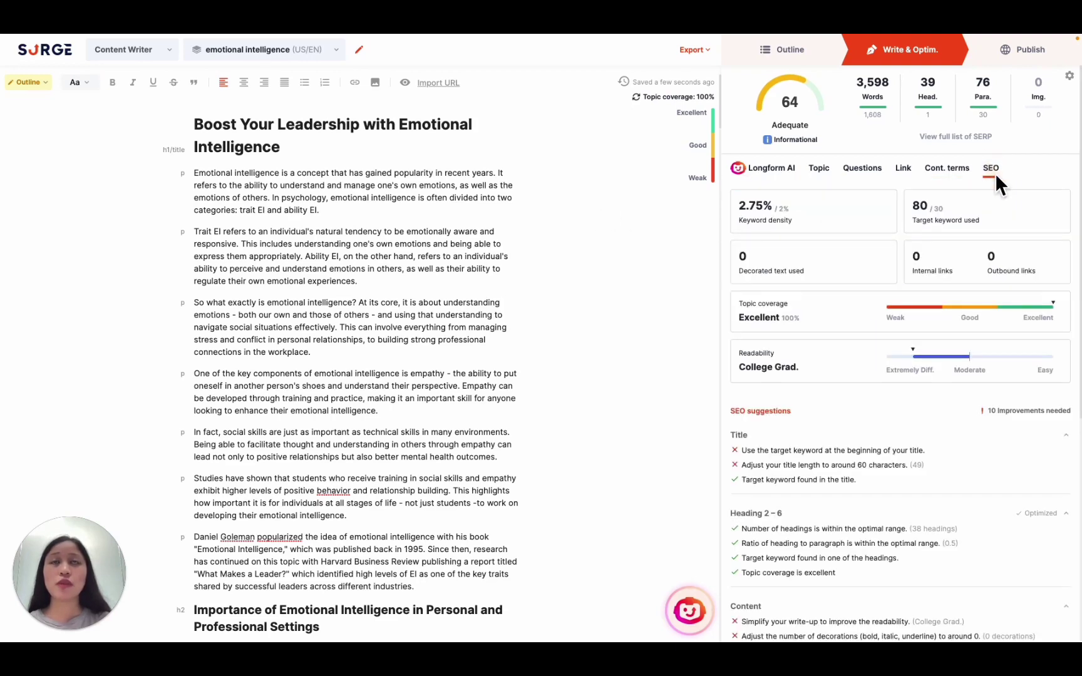
{"action": "scroll", "coordinate": [872, 442], "scroll_direction": "down", "scroll_amount": 5}
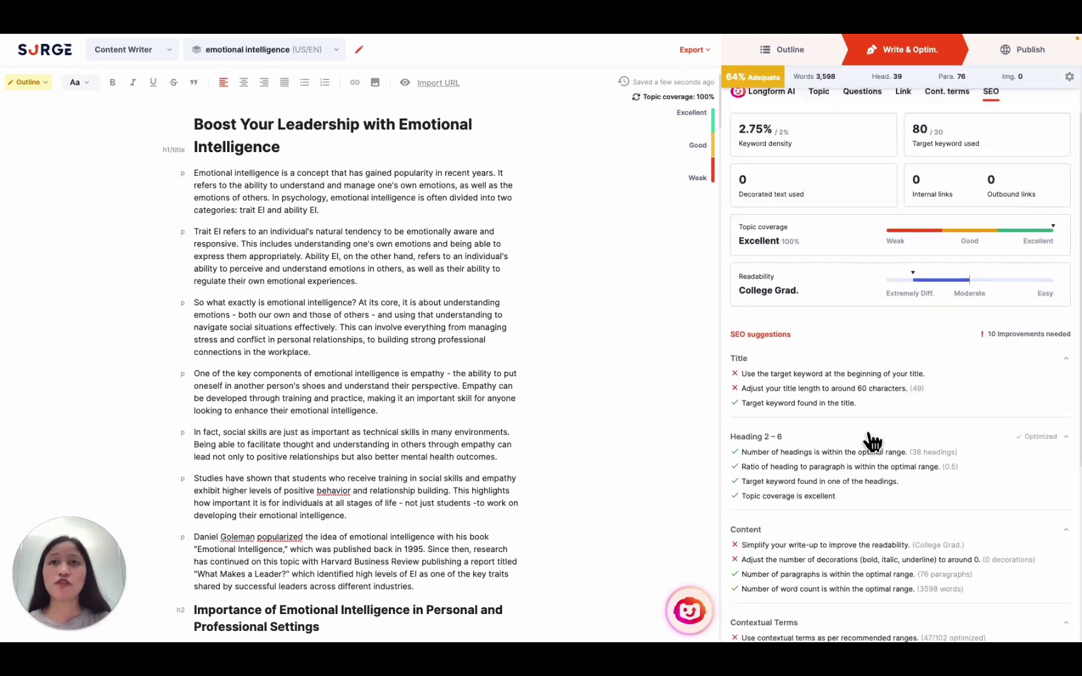
{"action": "scroll", "coordinate": [870, 442], "scroll_direction": "down", "scroll_amount": 1}
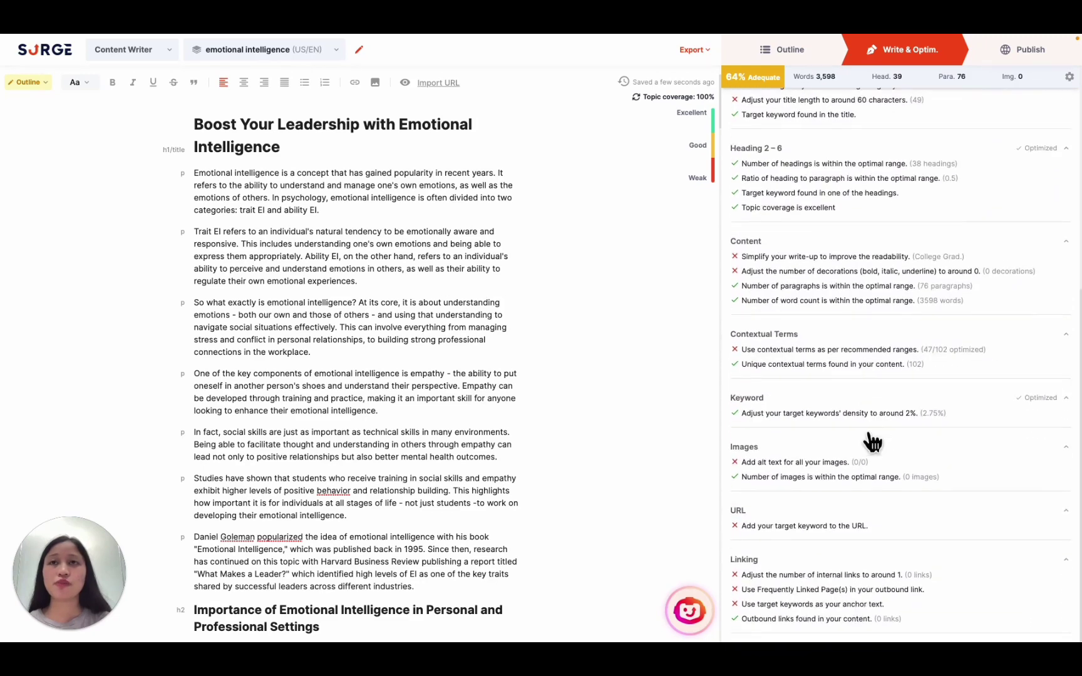
- Generate a keyword-rich meta description under 160 characters and dismiss the WordPress export form
{"action": "left_click", "coordinate": [1021, 49]}
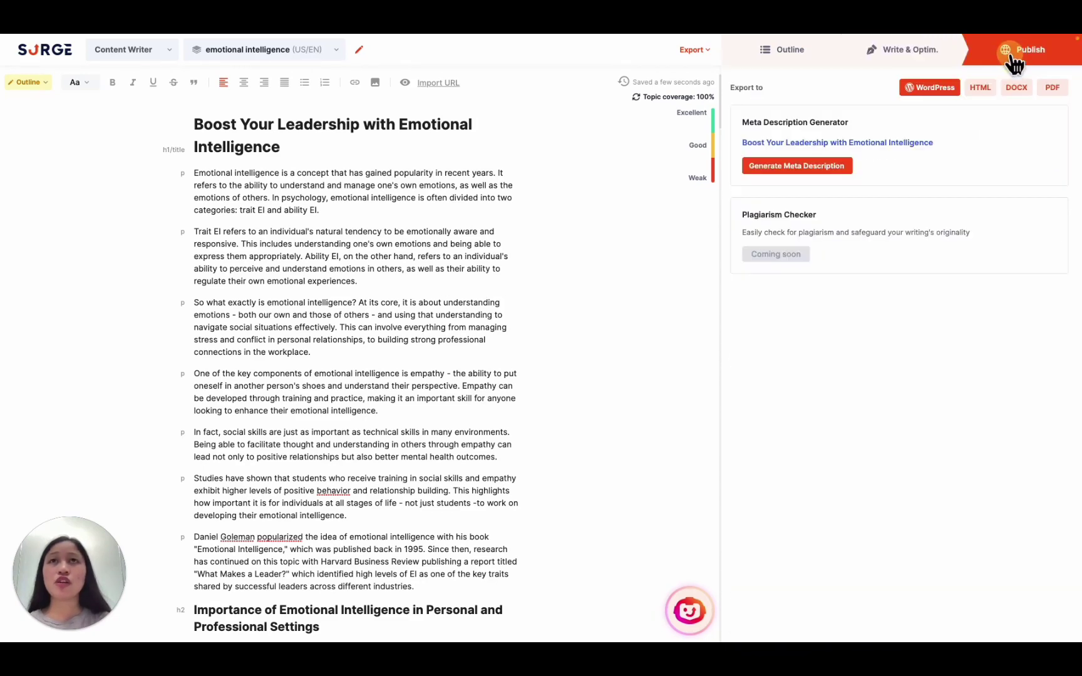
{"action": "left_click", "coordinate": [823, 171]}
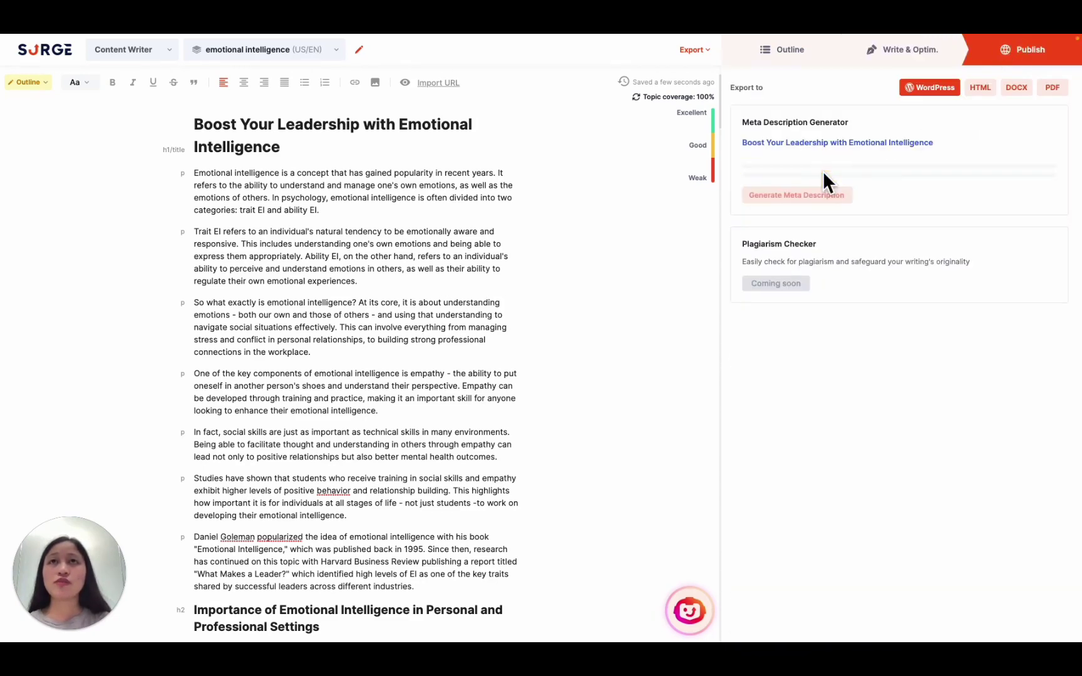
{"action": "left_click", "coordinate": [935, 87]}
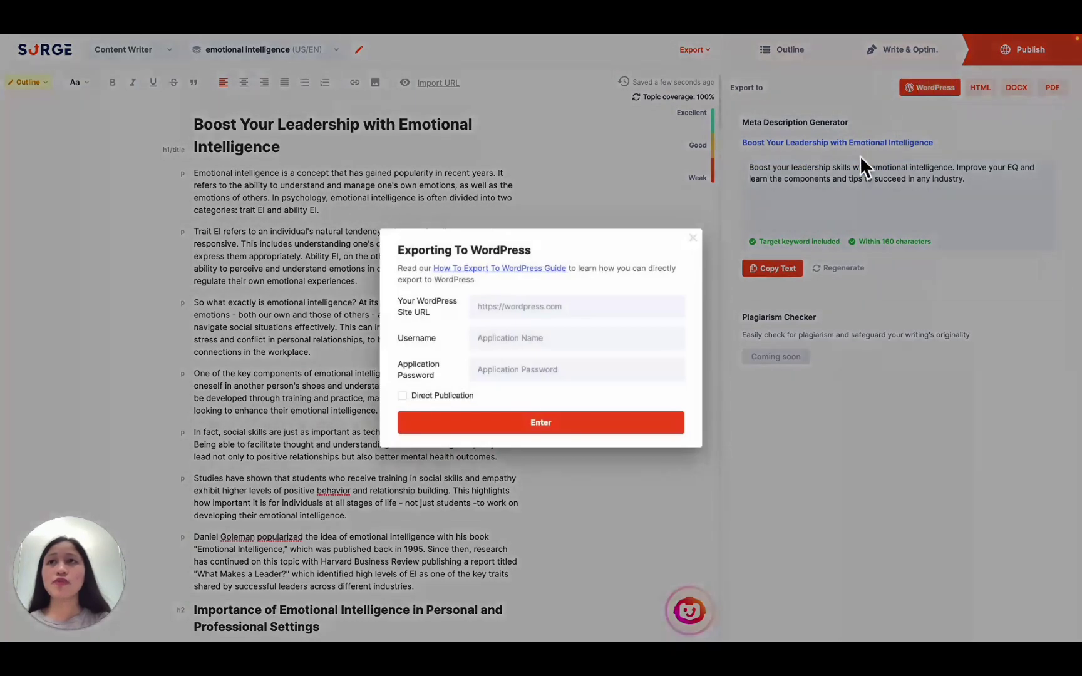
{"action": "left_click", "coordinate": [692, 238]}
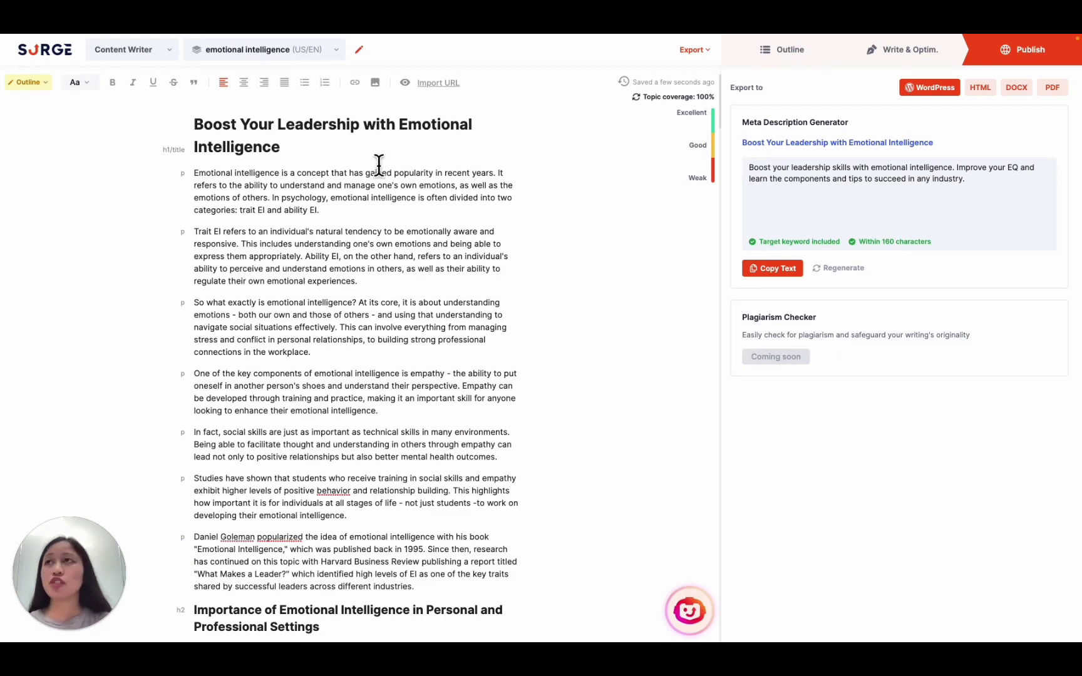
- Go back to the Content Writer documents list via the top-left section menu
{"action": "left_click", "coordinate": [153, 52]}
{"action": "left_click", "coordinate": [137, 108]}
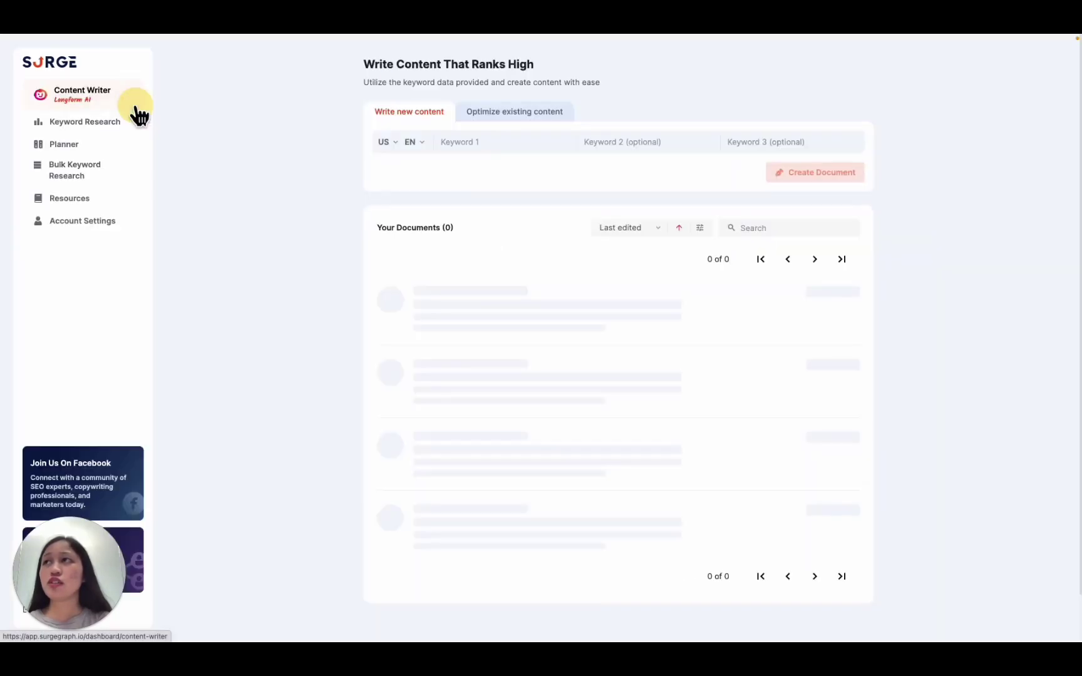